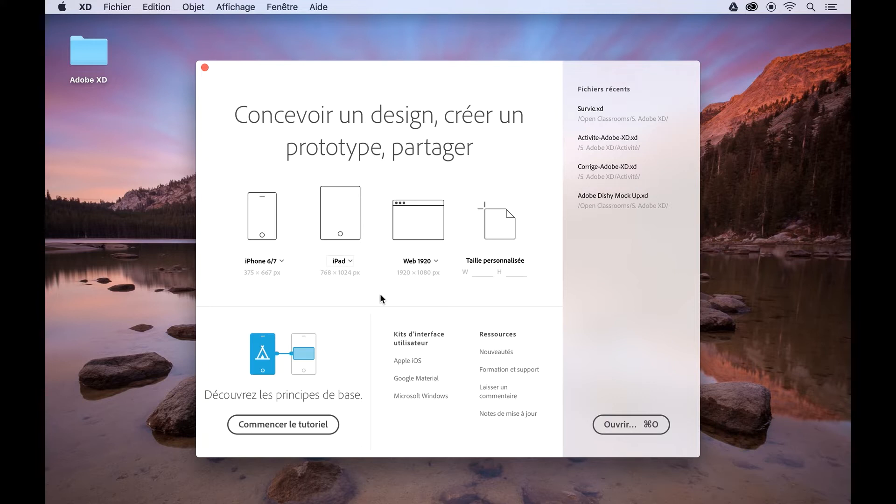
Step: Create a new document with the iPhone 6/7 preset at 375 x 667 px
left_click(283, 262)
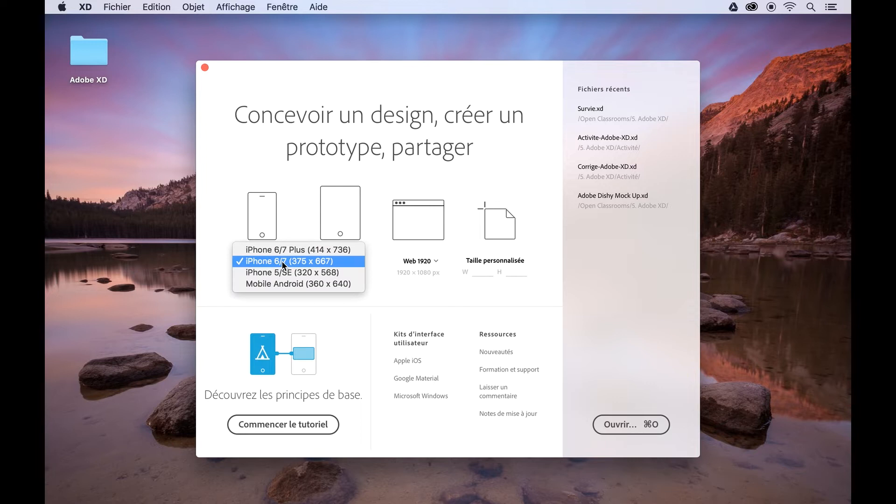
left_click(378, 284)
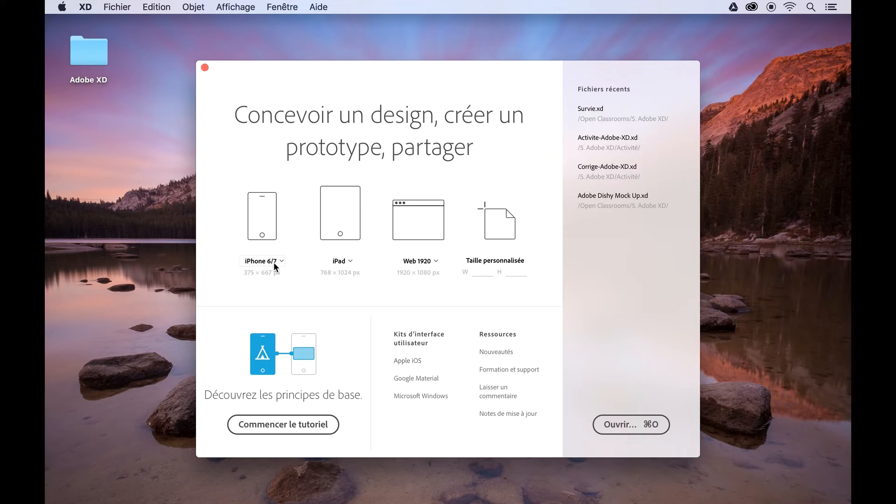
left_click(264, 218)
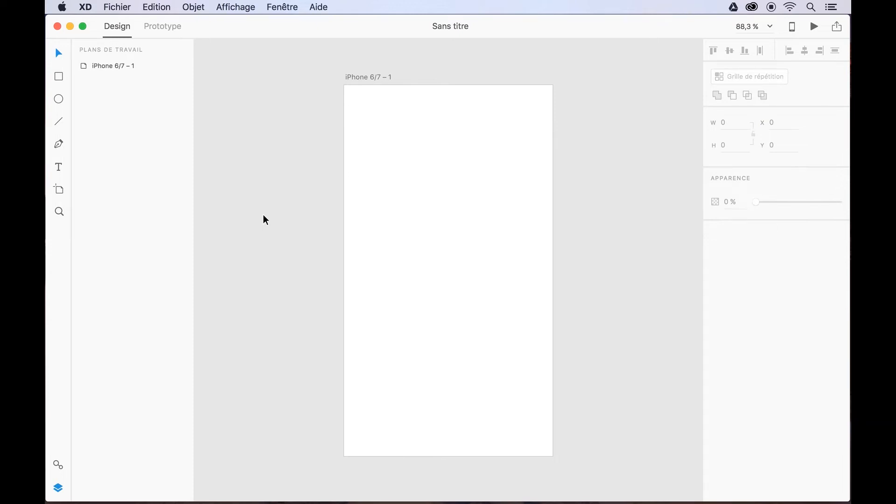
scroll(263, 214, "down", 5)
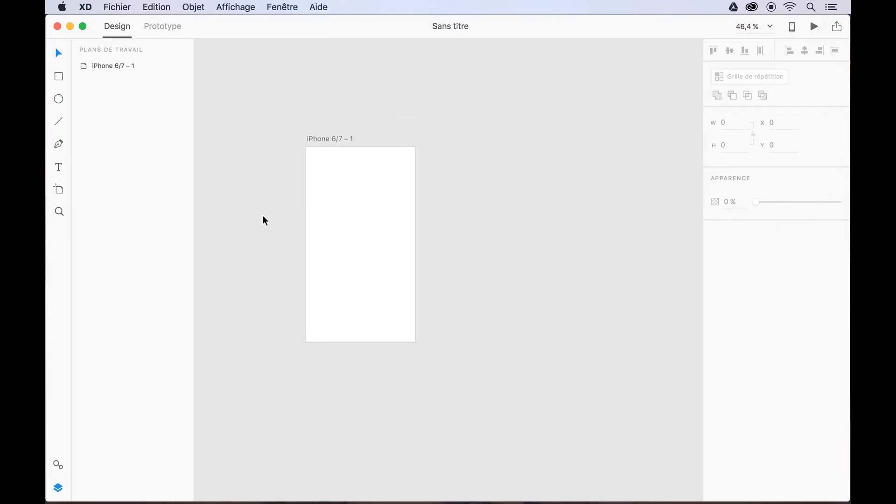
scroll(263, 215, "left", 3)
scroll(263, 215, "up", 2)
scroll(262, 215, "down", 4)
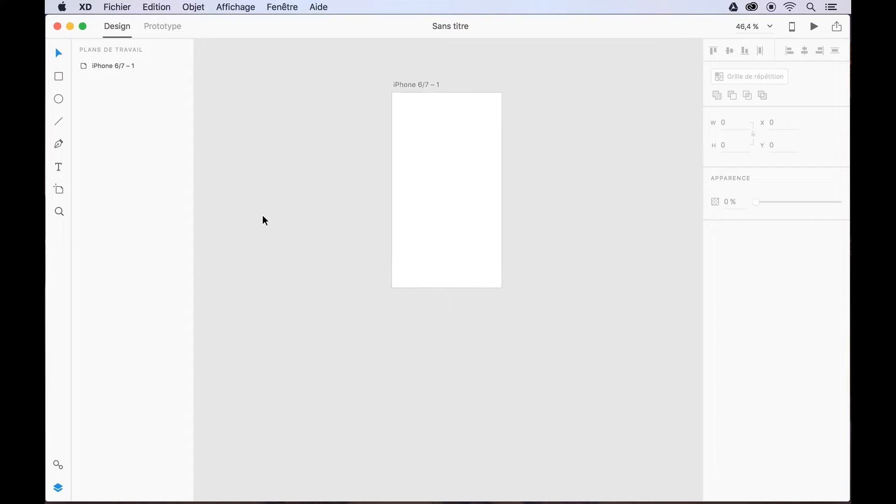
scroll(262, 215, "right", 2)
scroll(263, 216, "right", 2)
scroll(262, 216, "up", 1)
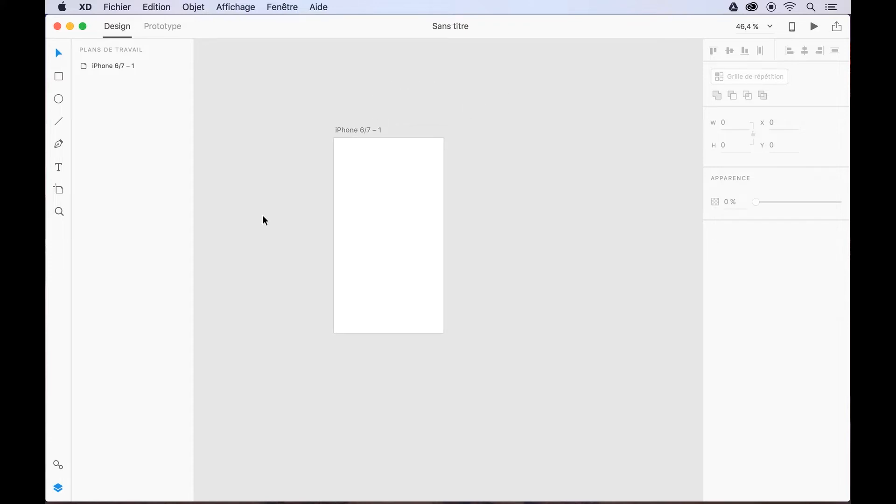
scroll(262, 215, "up", 5)
scroll(263, 215, "down", 3)
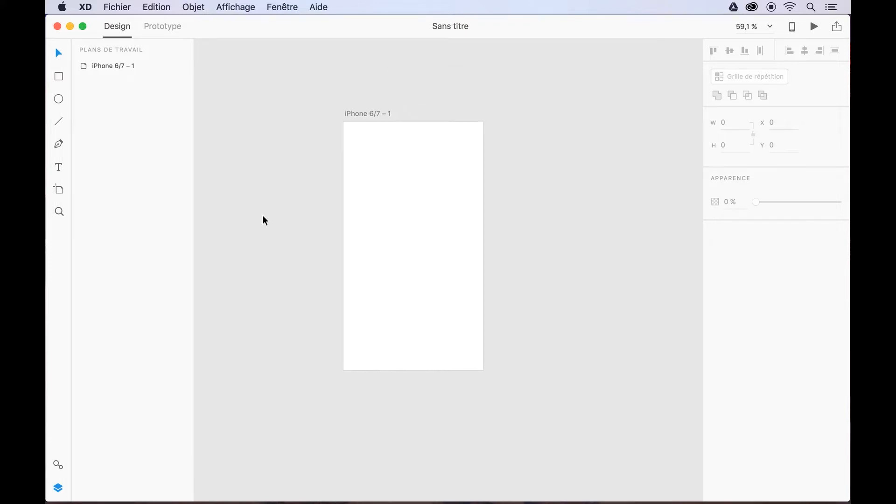
scroll(262, 216, "right", 2)
scroll(262, 216, "up", 1)
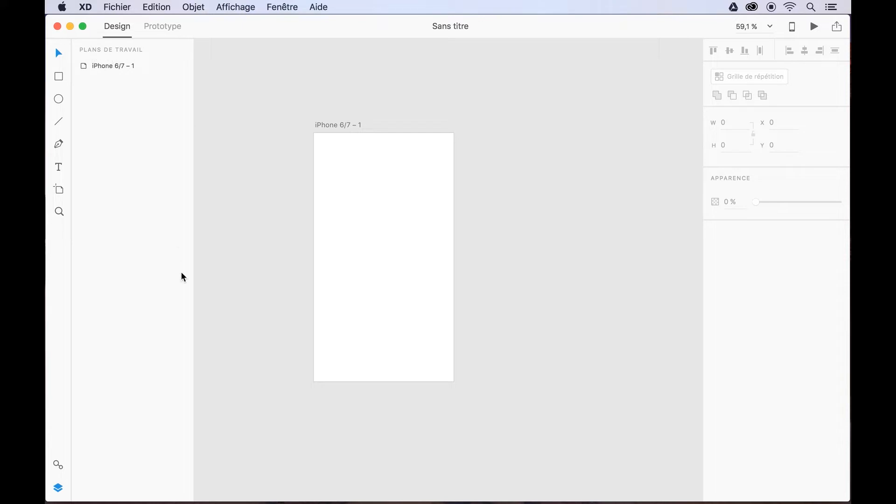
Step: Rename the iPhone 6/7 artboard as Accueil
left_click(62, 489)
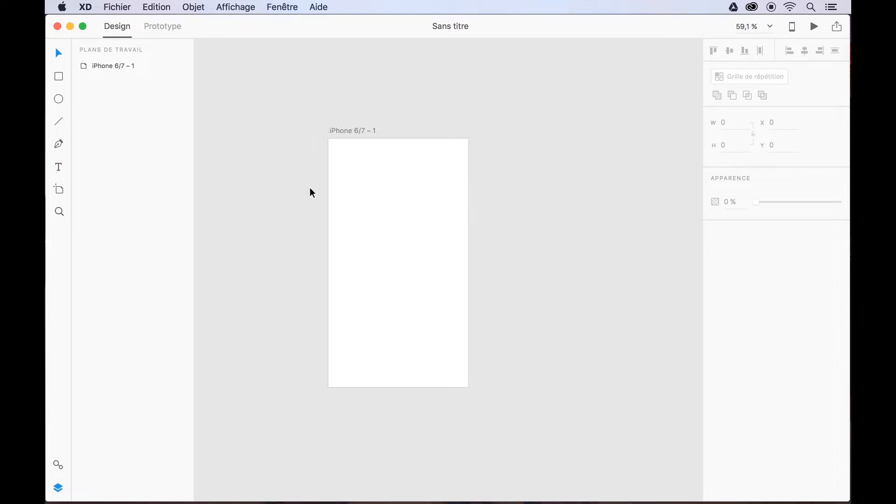
double_click(343, 130)
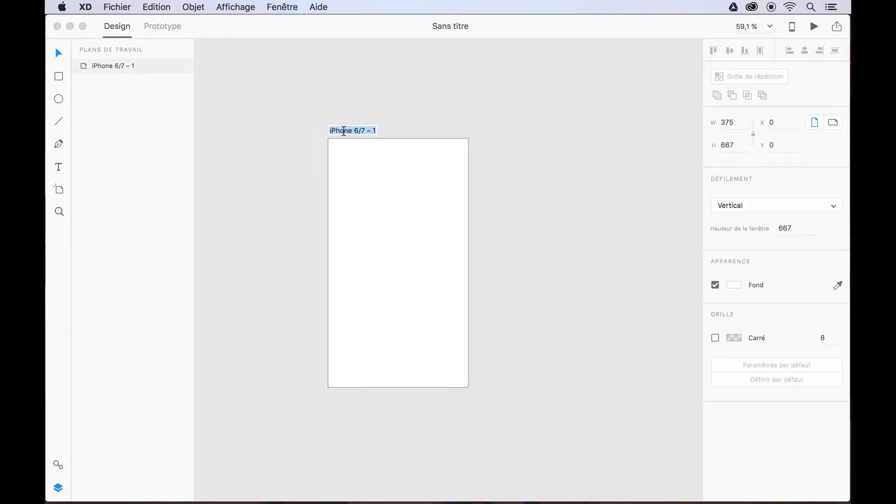
type("A")
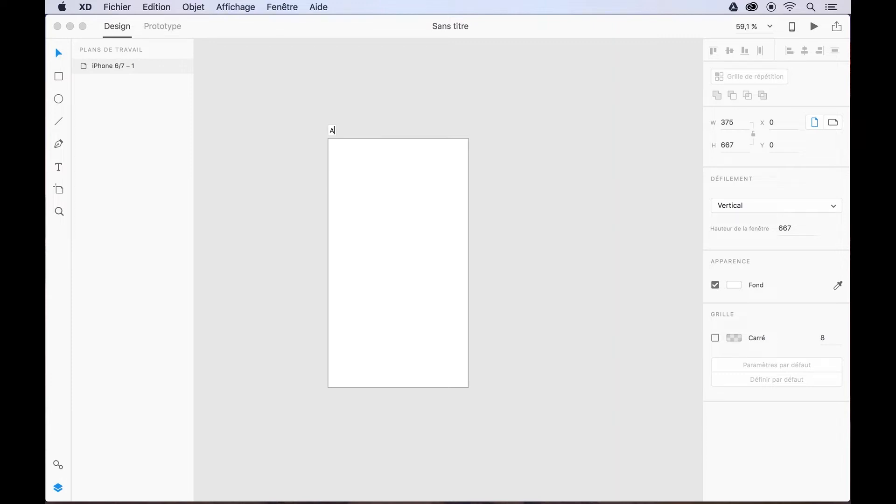
type("ccueill")
key("Return")
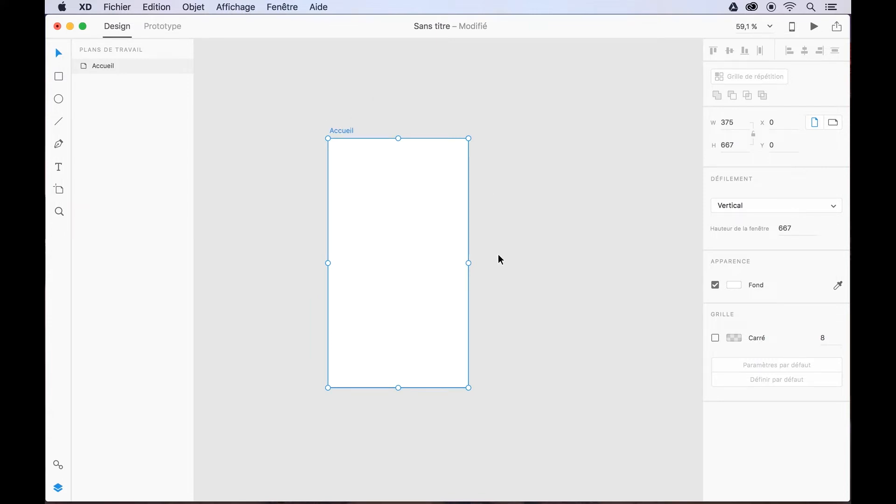
Step: Duplicate the Accueil artboard and place the copy beside it at X 465, aligned at Y 0
scroll(497, 254, "right", 3)
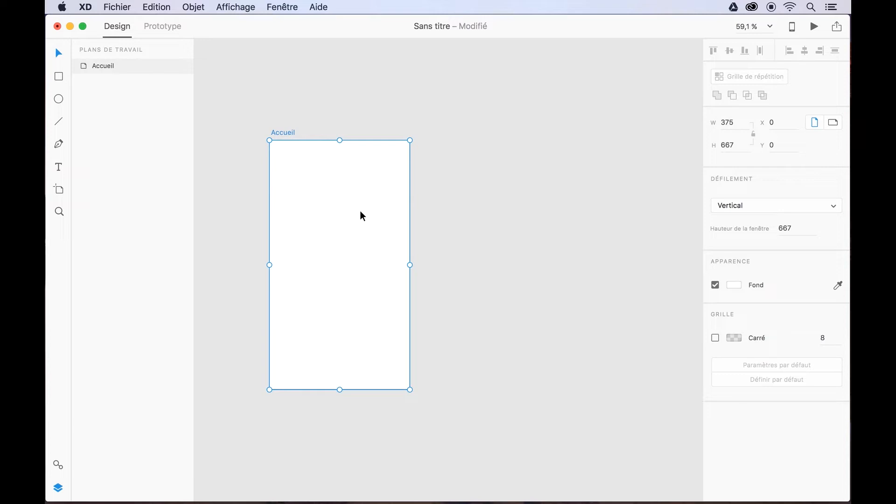
key("alt")
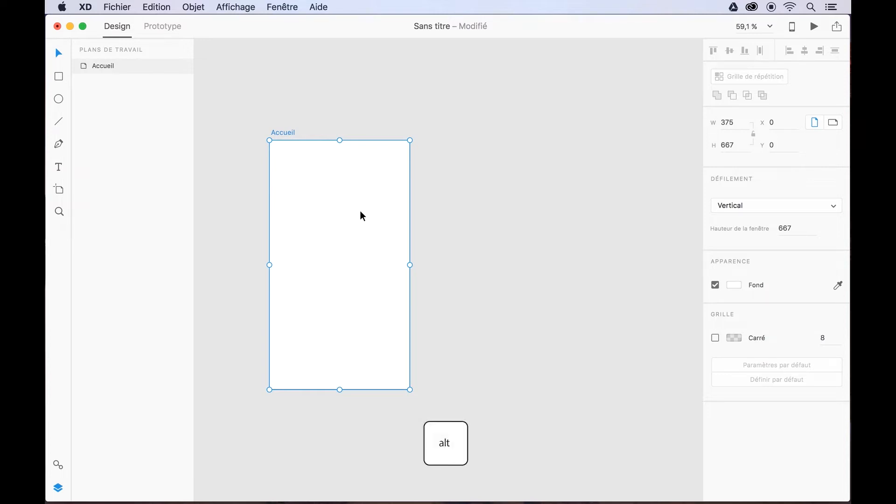
left_click_drag(361, 212, 534, 211)
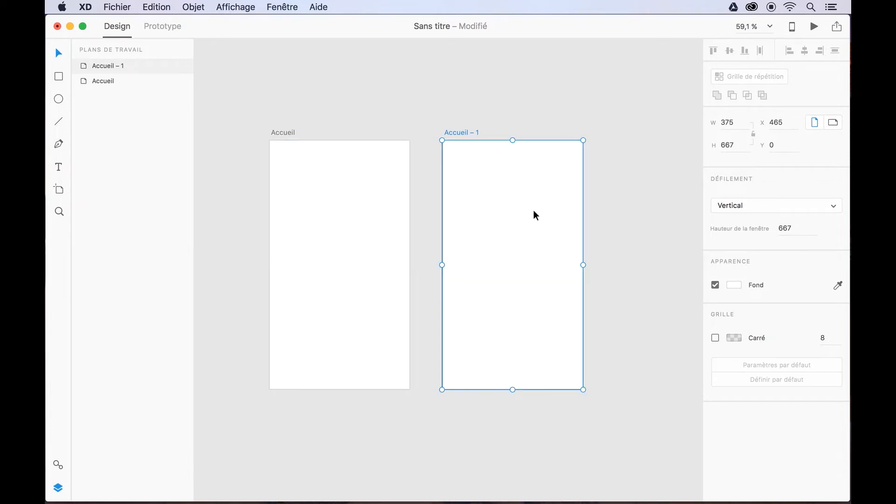
Step: Rename the duplicated artboard as Menu and place Accueil above it in the artboard order
double_click(463, 133)
type("Menu")
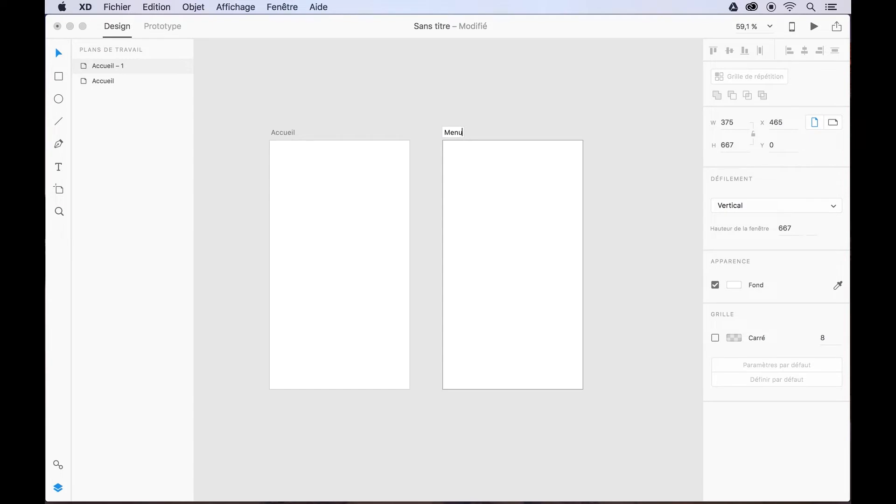
key("Return")
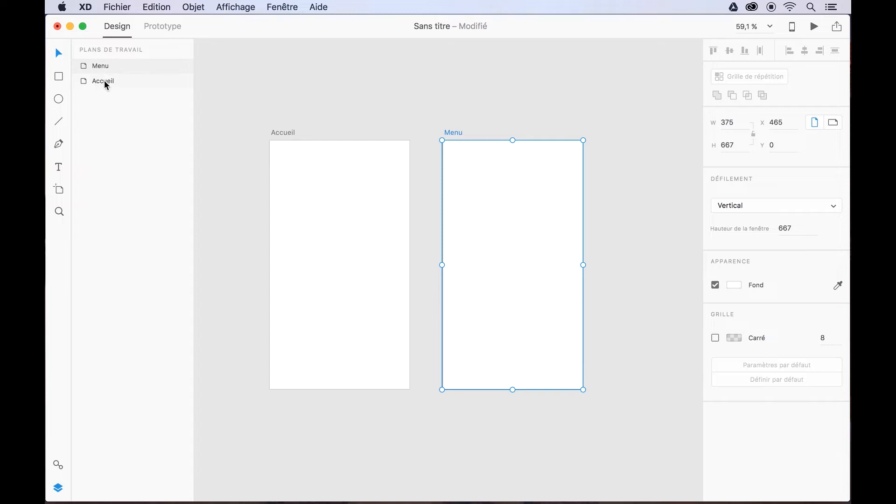
left_click_drag(109, 82, 109, 63)
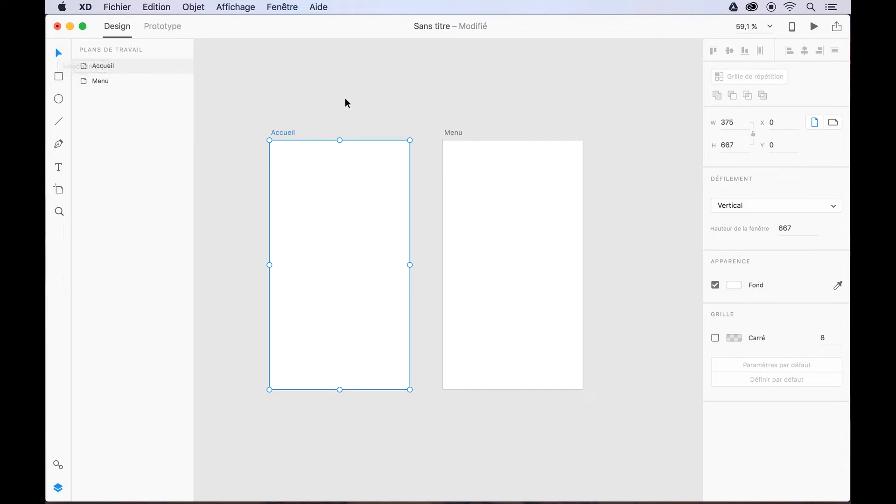
Step: Draw a rectangle about 223 x 181 px on the Accueil artboard and fill it with dark red #962A2A
left_click(60, 78)
left_click_drag(296, 208, 378, 276)
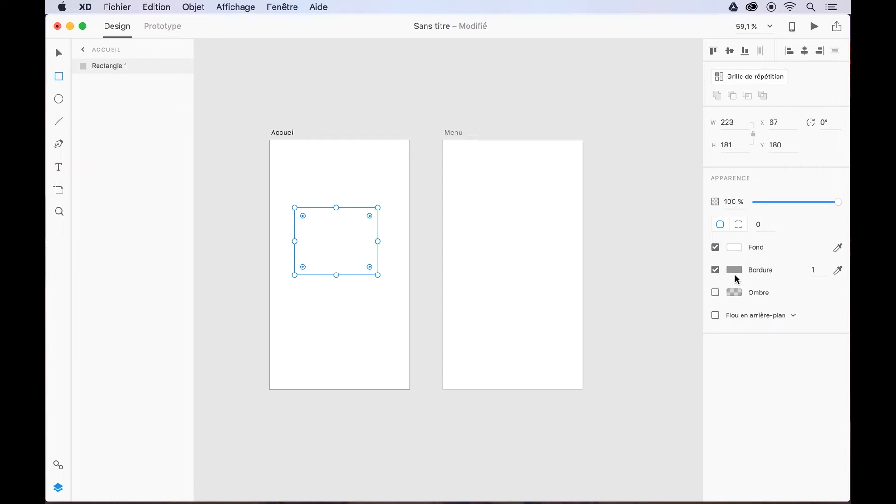
left_click(737, 246)
left_click(654, 215)
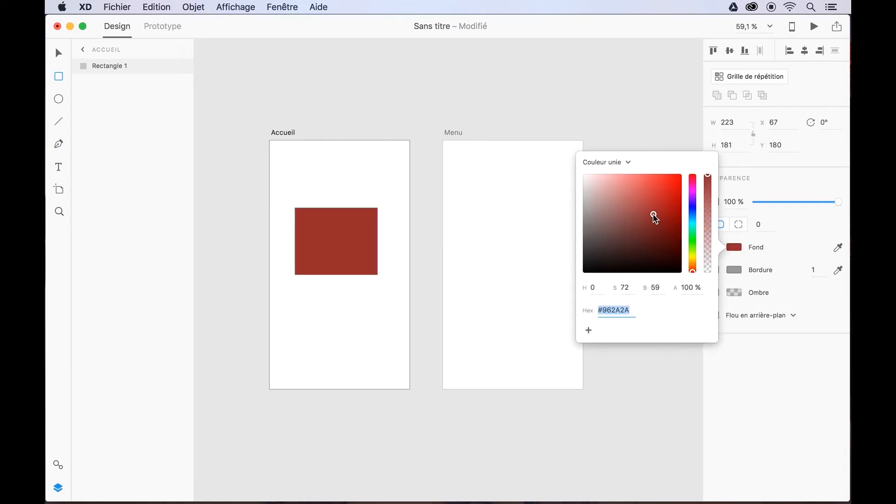
left_click(59, 55)
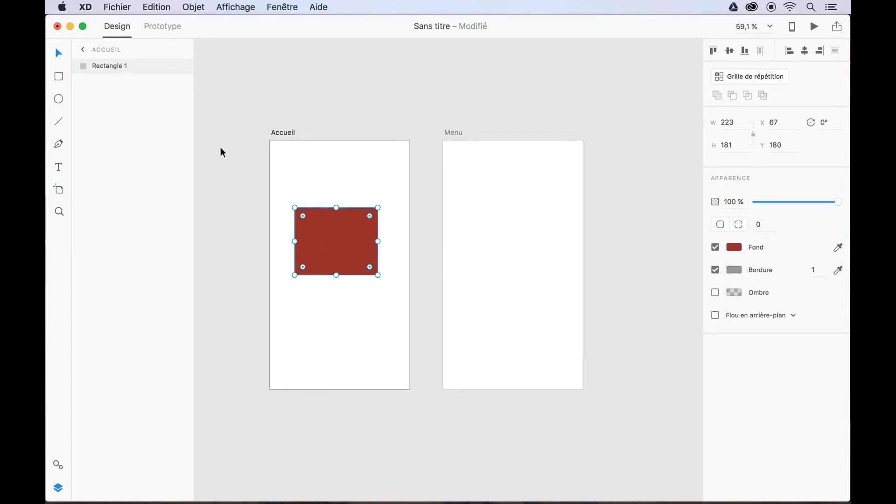
Step: Select the red rectangle among the Accueil artboard's layers and delete it
left_click(84, 54)
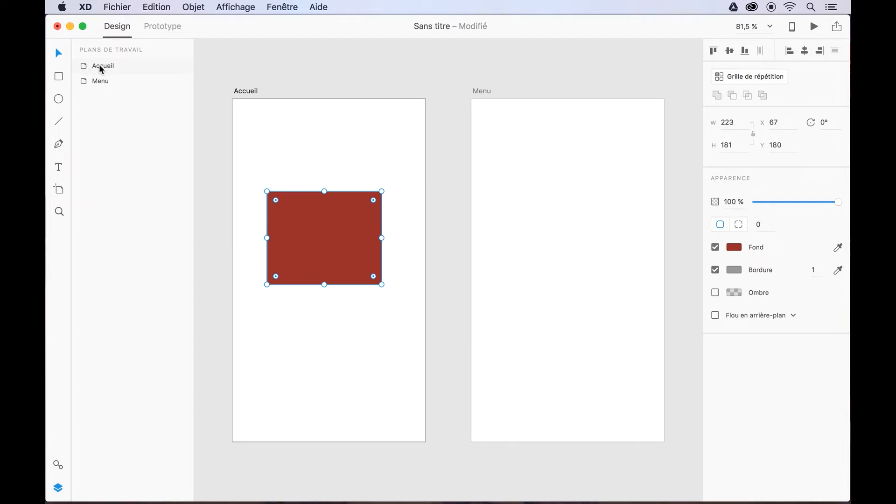
double_click(87, 69)
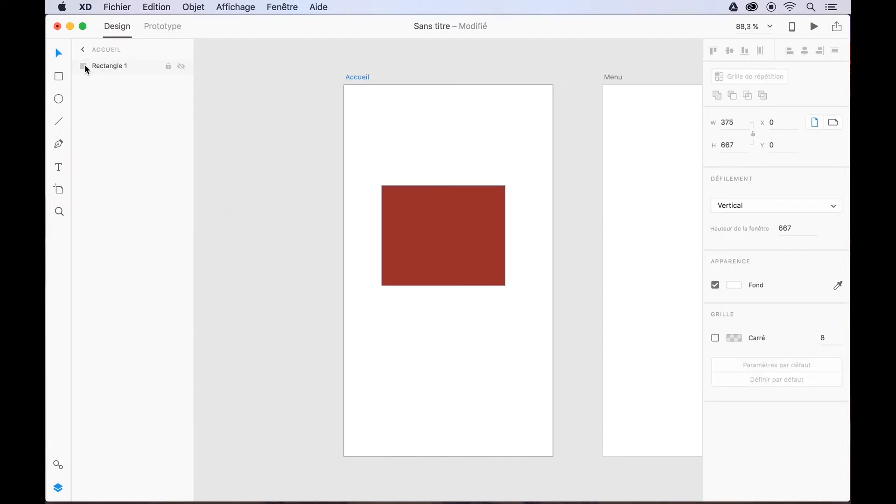
left_click(117, 67)
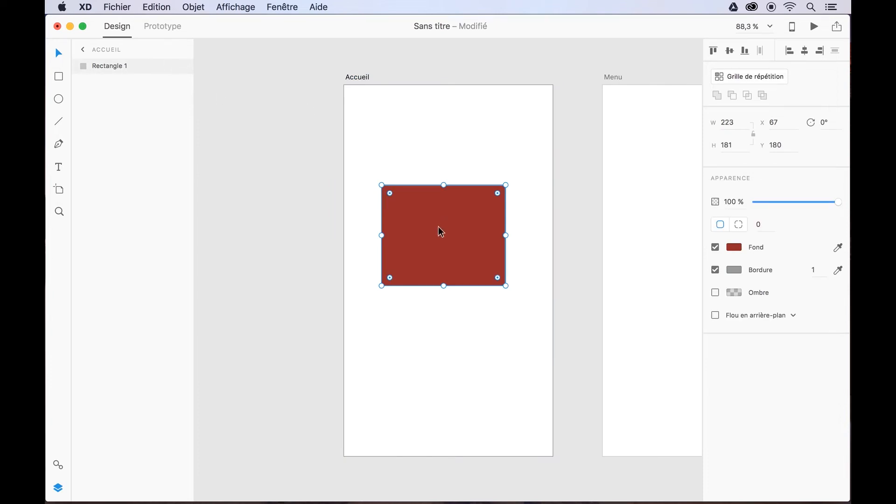
key("Delete")
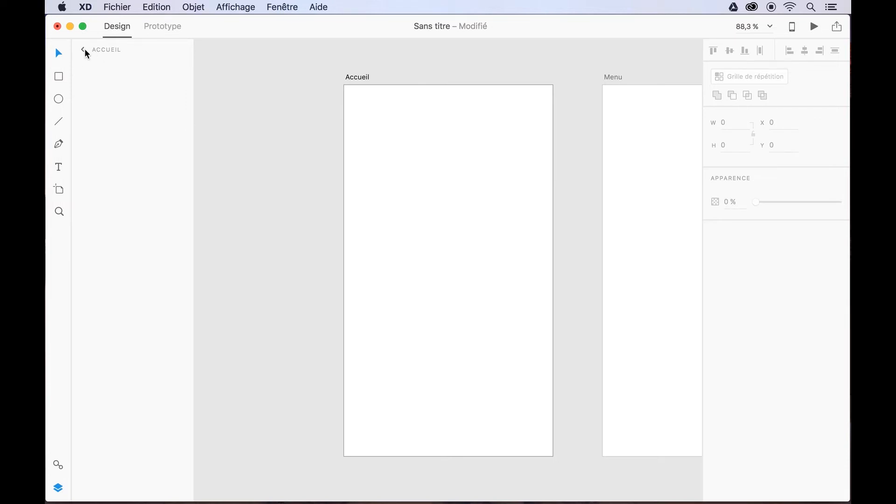
Step: Draw a circle about 152 px in diameter on the Accueil artboard, and delete it
left_click(59, 100)
mouse_move(408, 183)
left_mouse_down()
mouse_move(513, 292)
mouse_move(478, 256)
mouse_move(492, 270)
left_mouse_up()
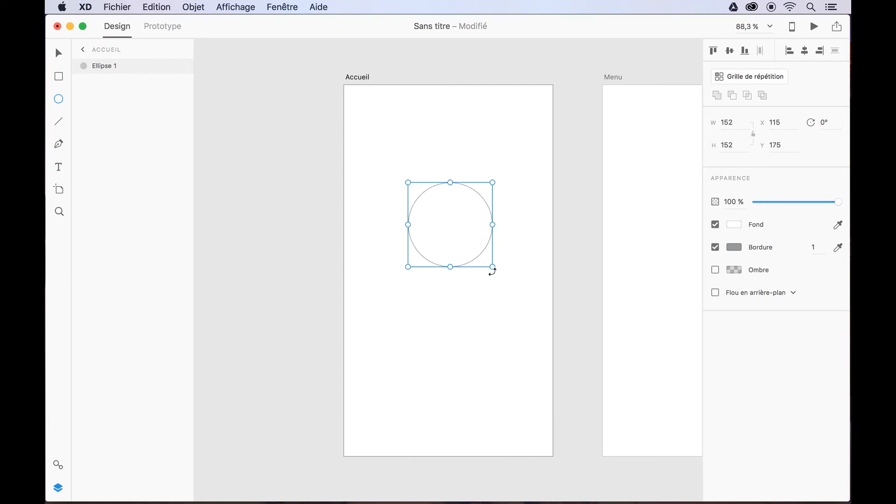
key("Delete")
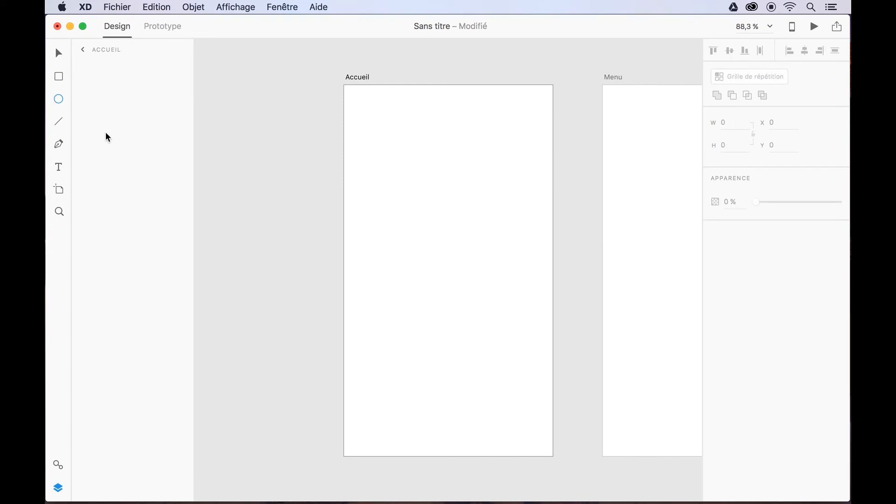
left_click(60, 122)
scroll(406, 144, "down", 5)
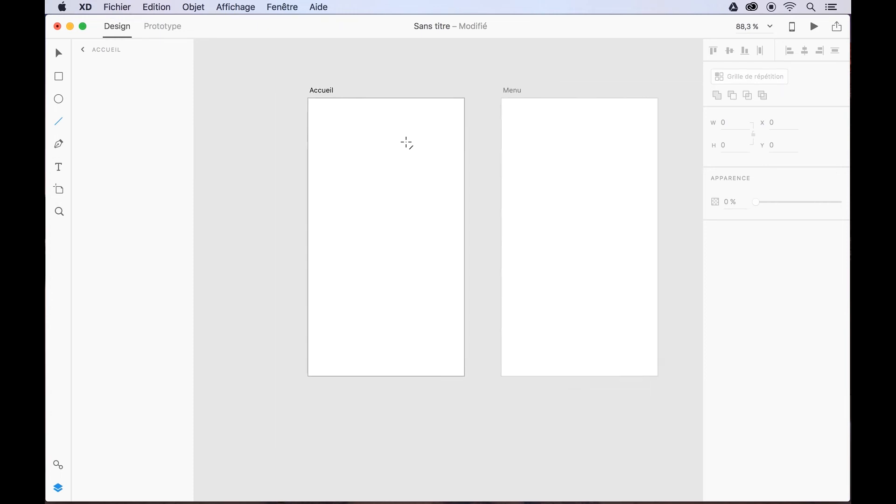
scroll(406, 143, "right", 5)
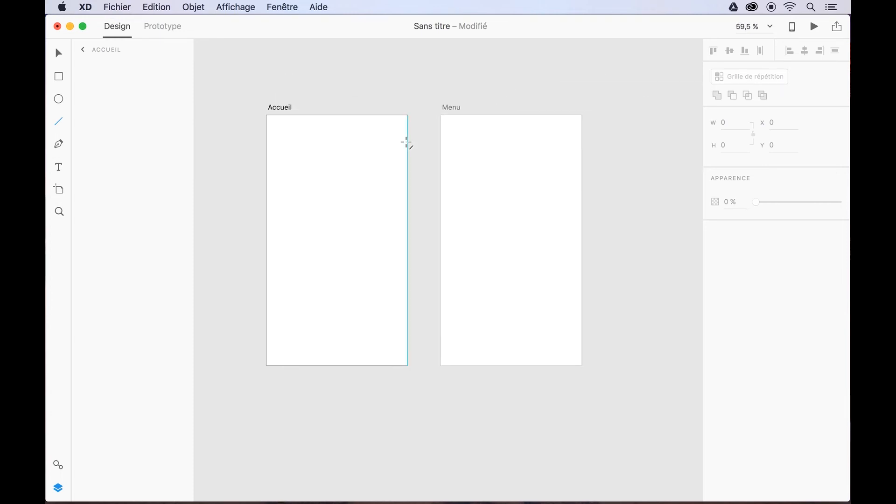
scroll(407, 144, "right", 3)
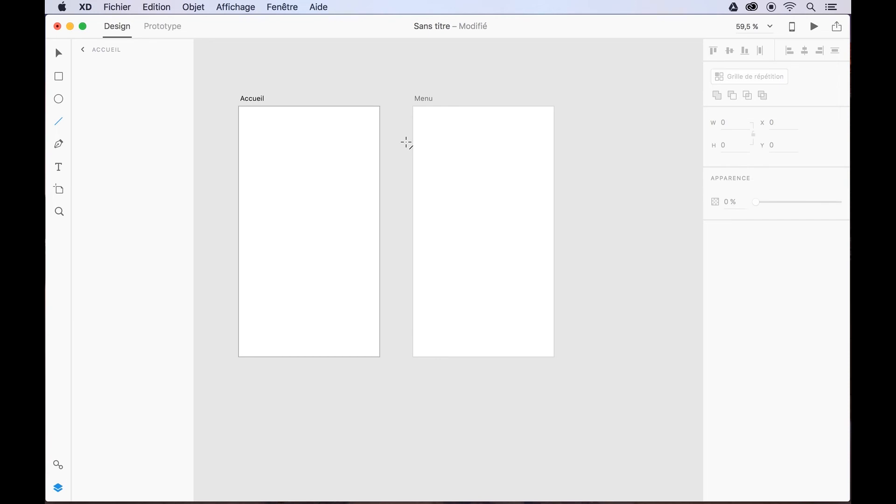
scroll(406, 143, "down", 5)
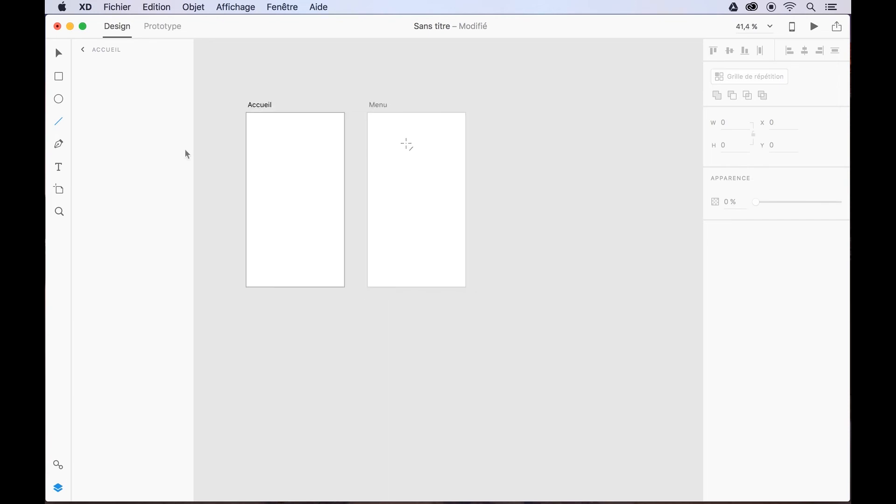
left_click(58, 191)
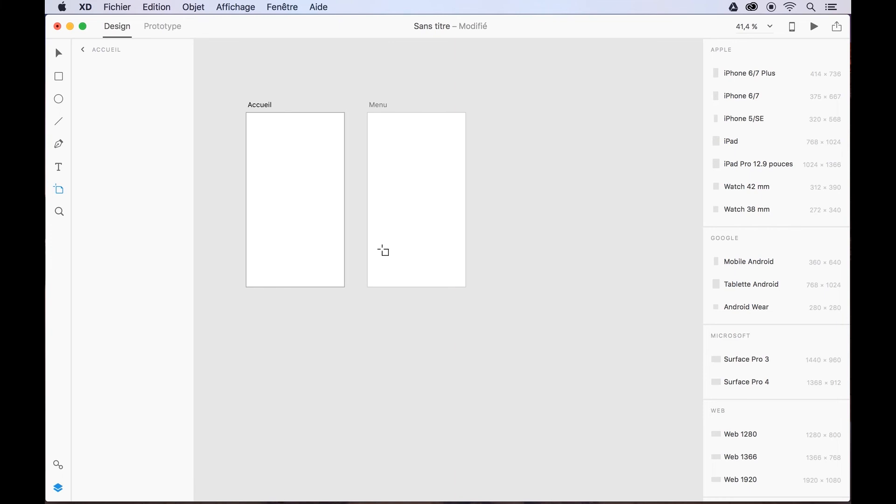
left_click(59, 216)
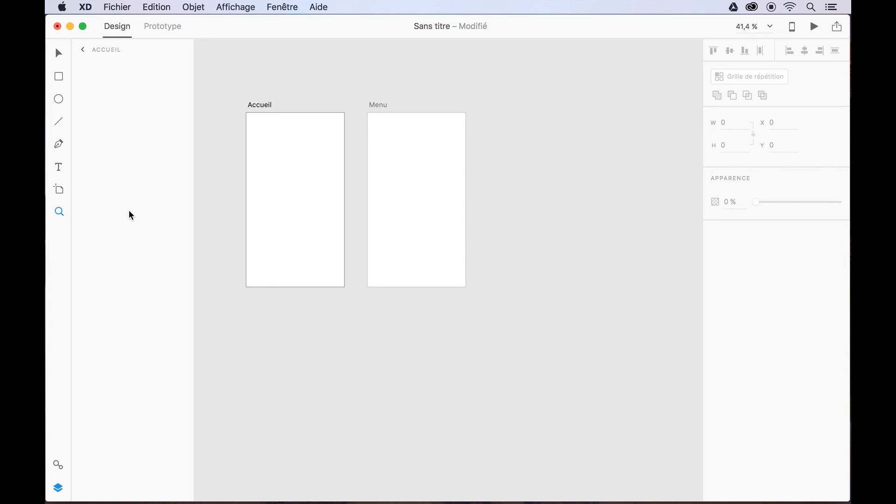
left_click(290, 222)
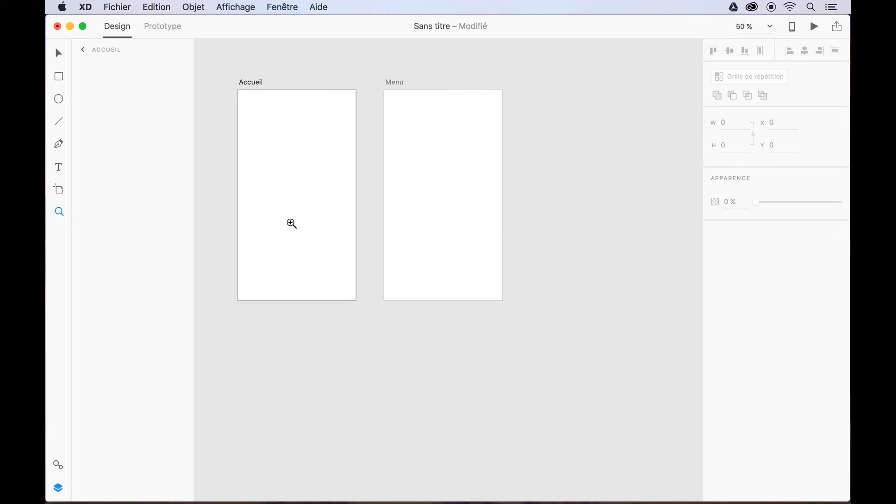
left_click(291, 223, "alt")
scroll(292, 224, "up", 5)
scroll(290, 222, "left", 3)
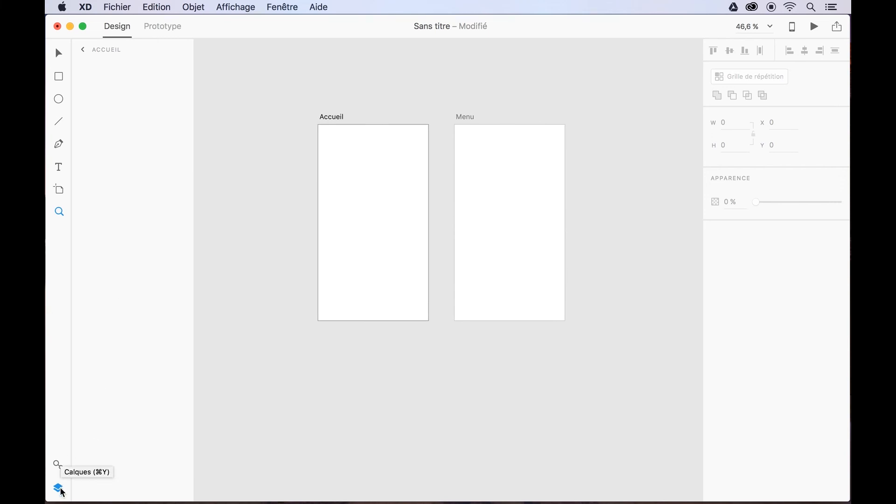
Step: Show the document's symbols, and look at the Prototype mode before returning to Design mode
left_click(56, 463)
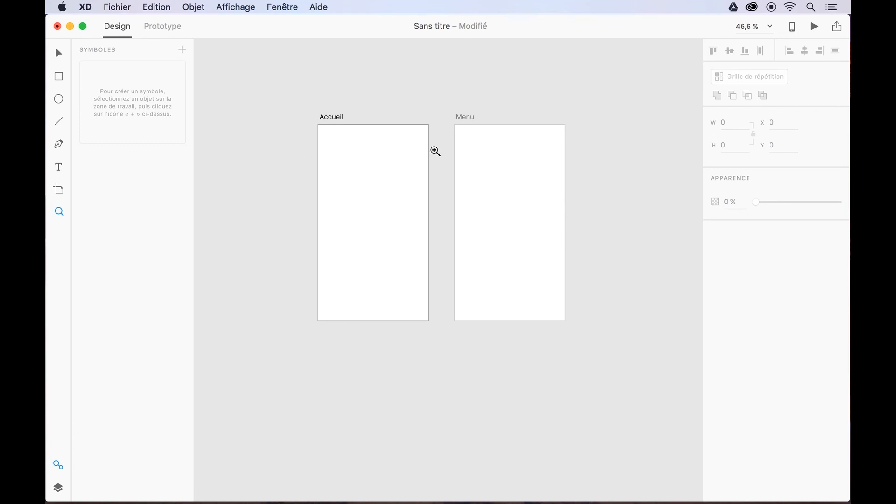
key("v")
left_click(165, 31)
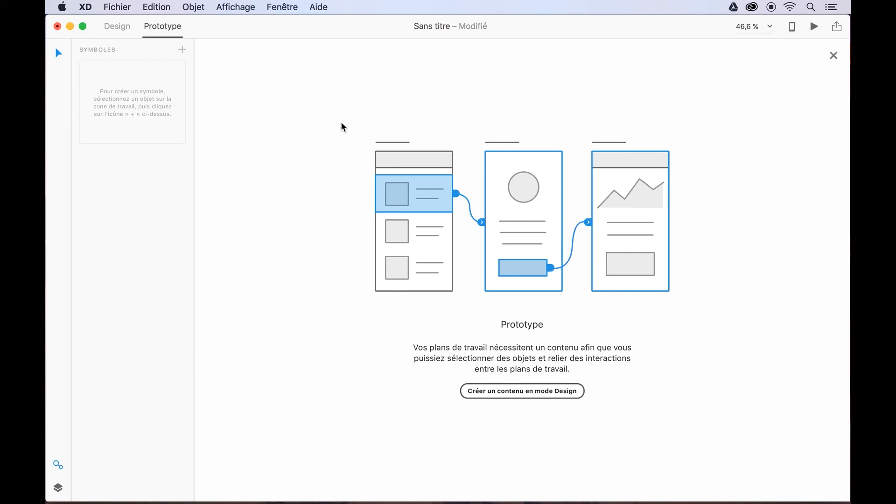
left_click(121, 30)
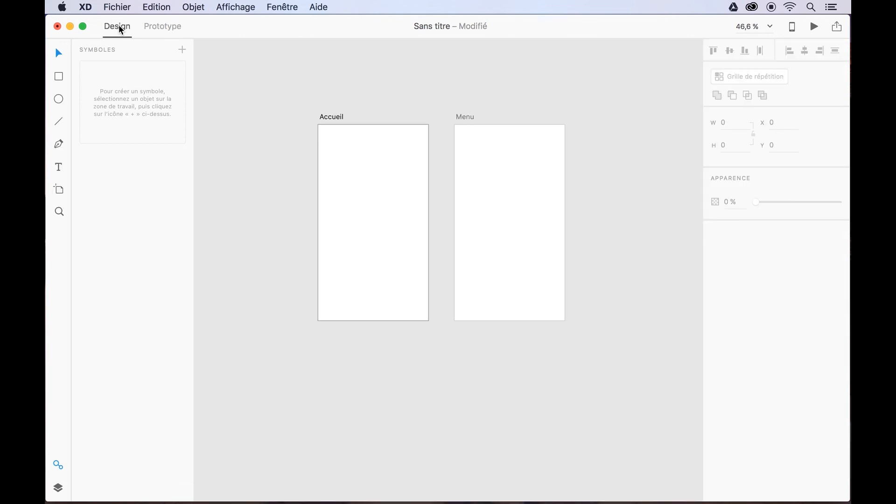